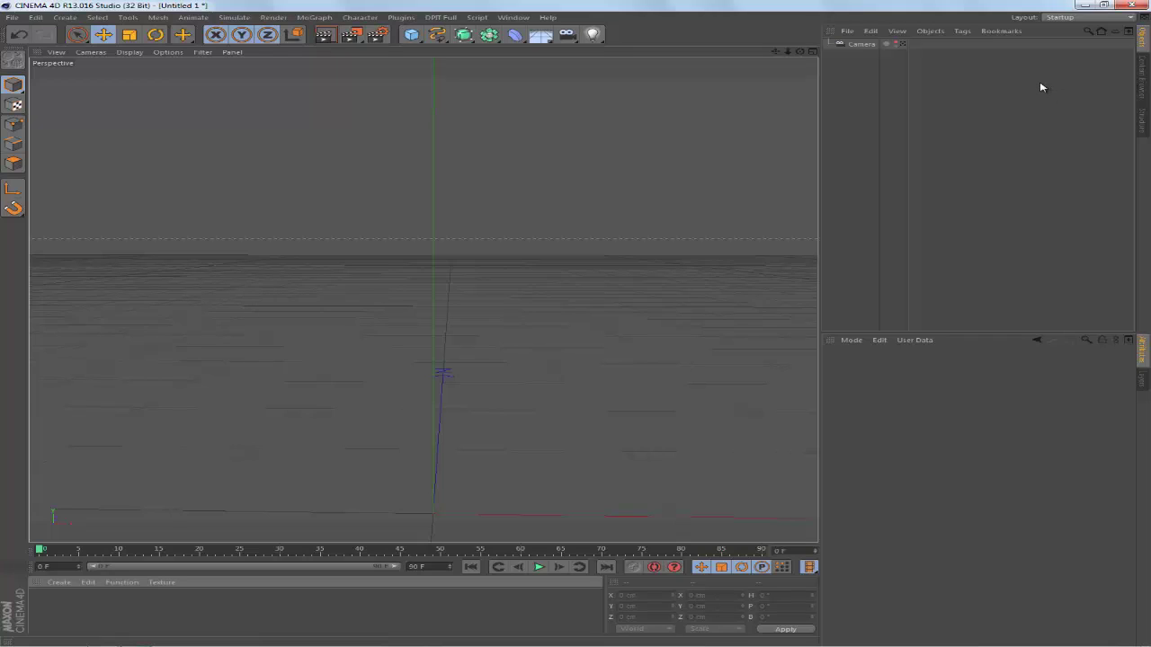
- Load the Steve V5 rig preset from the Content Browser's Presets library into the scene
{"action": "left_click", "coordinate": [1143, 81]}
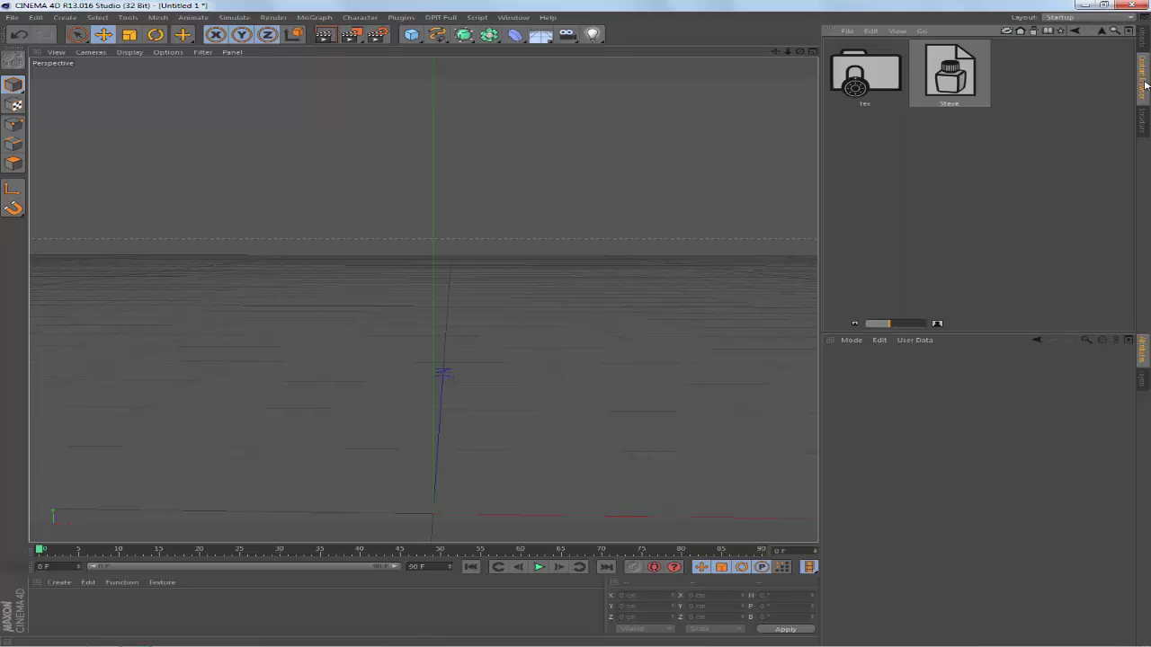
{"action": "left_click", "coordinate": [1034, 32]}
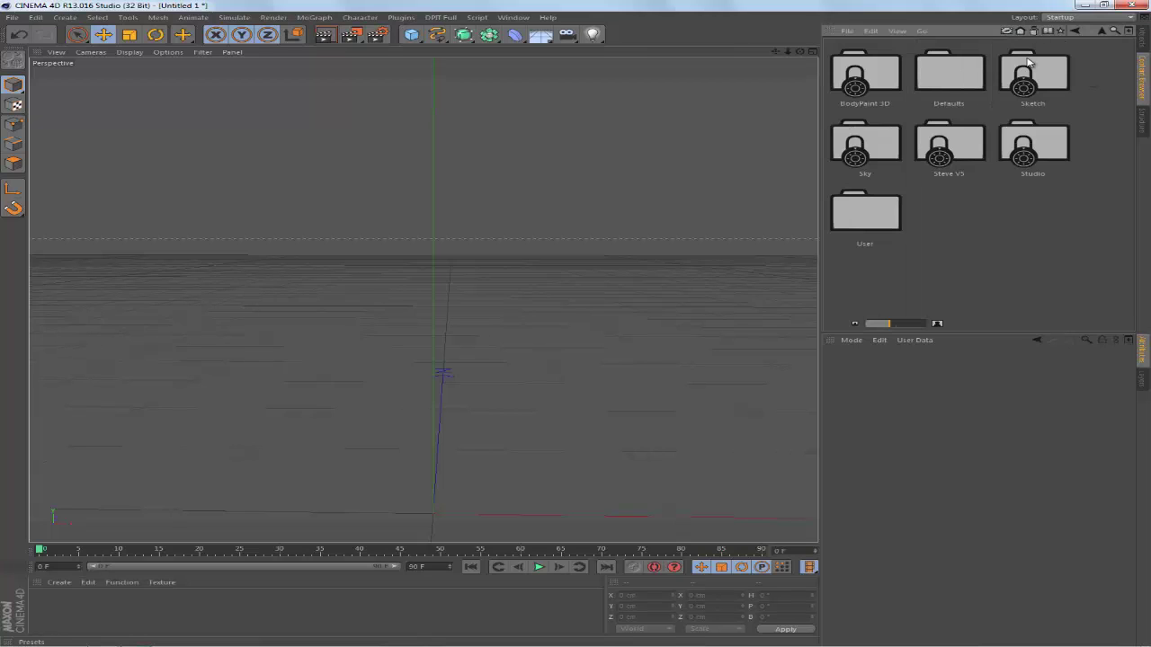
{"action": "double_click", "coordinate": [955, 150]}
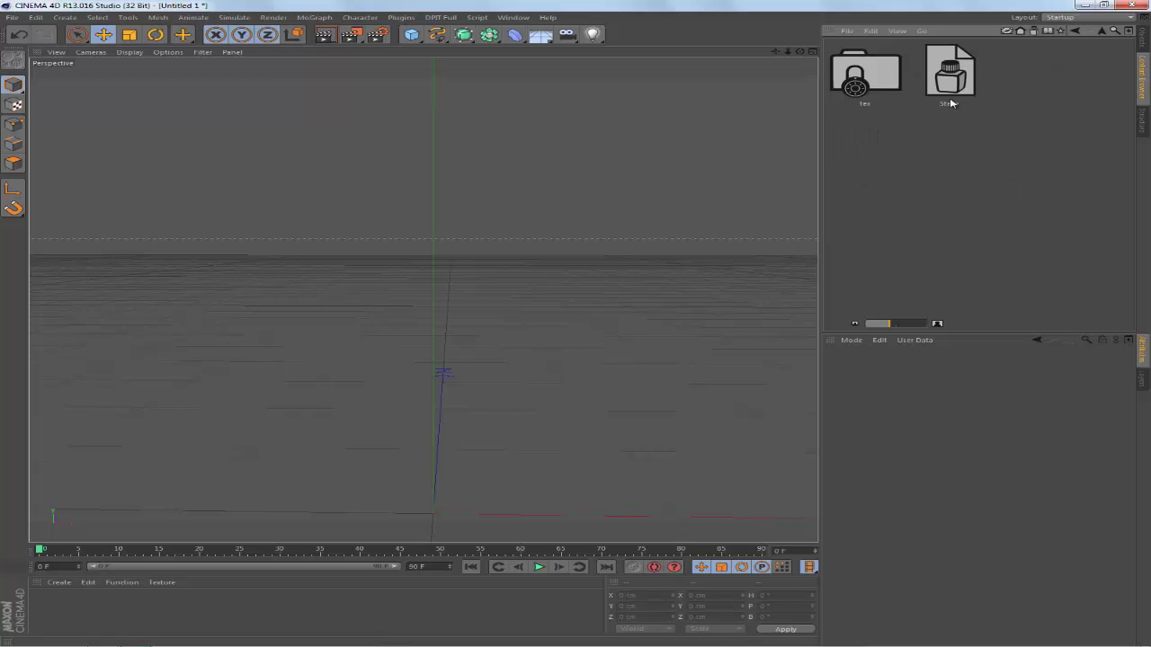
{"action": "double_click", "coordinate": [949, 77]}
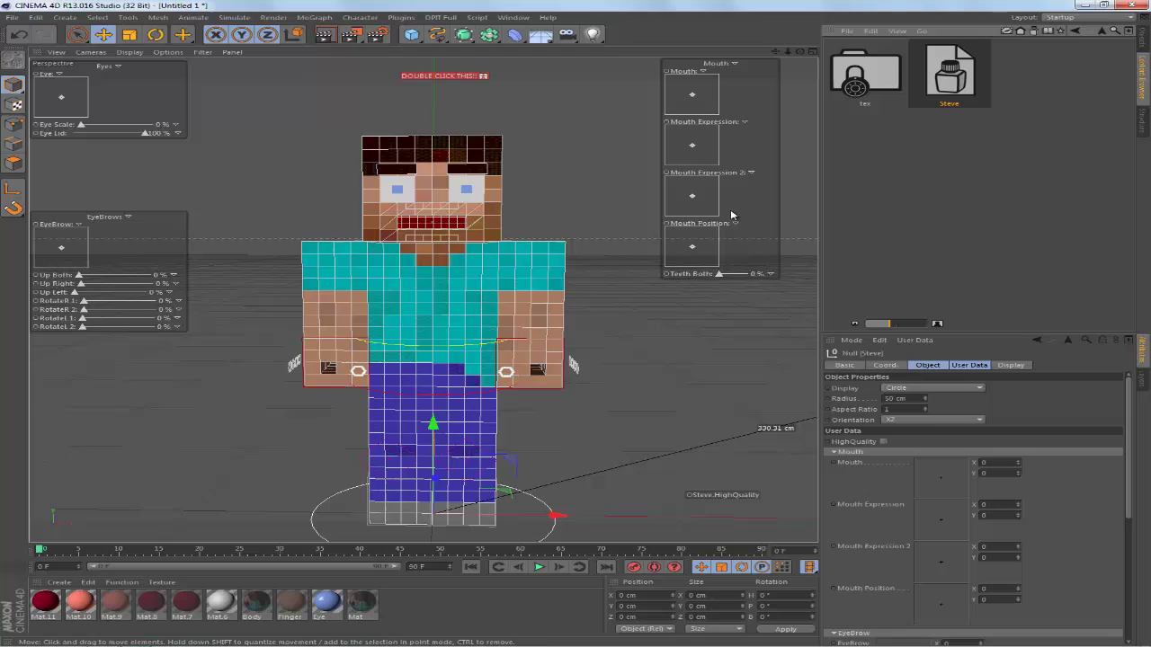
{"action": "left_click", "coordinate": [1143, 41]}
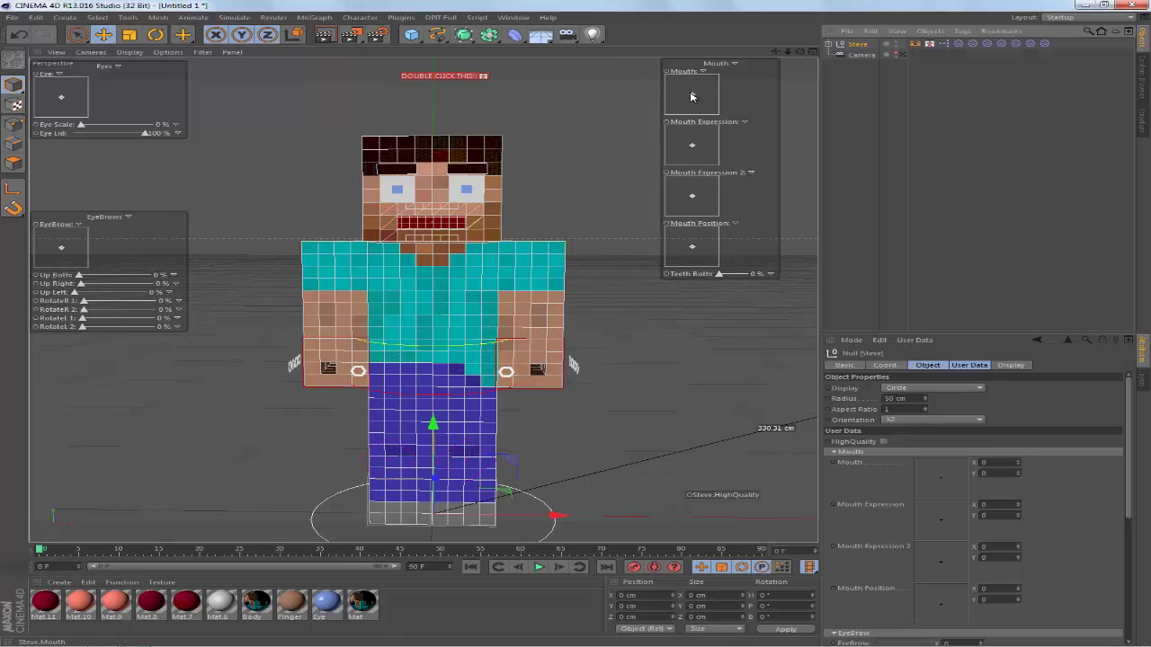
{"action": "left_click_drag", "start_coordinate": [692, 96], "coordinate": [706, 91]}
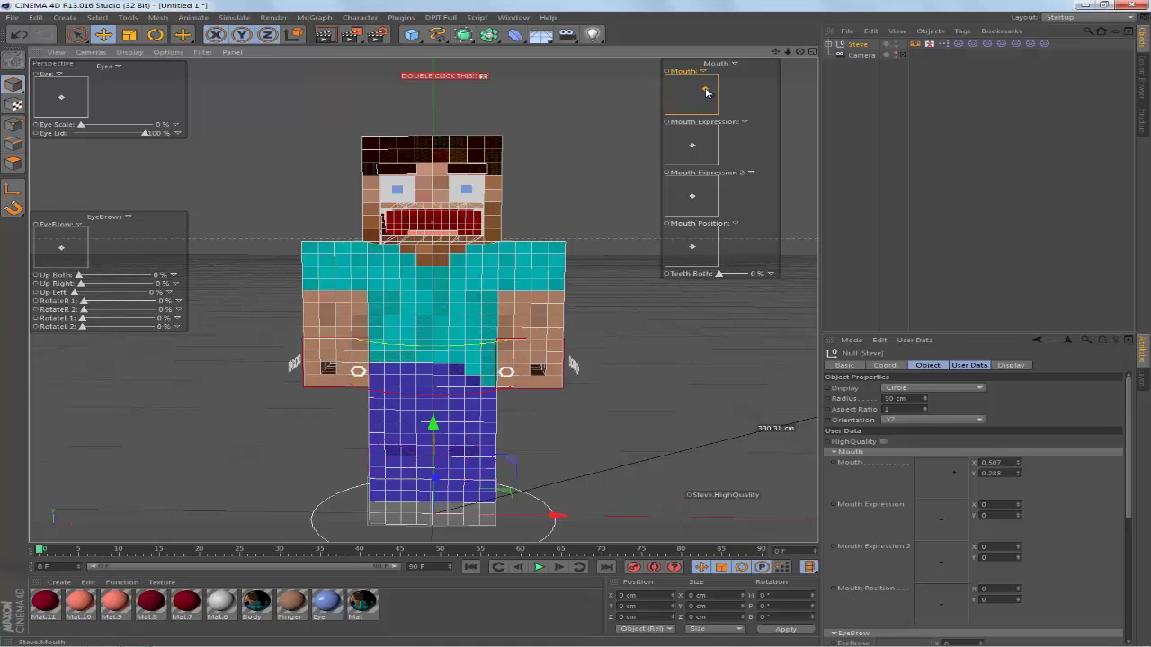
{"action": "left_click_drag", "start_coordinate": [693, 145], "coordinate": [695, 187]}
{"action": "key", "text": "ctrl+z"}
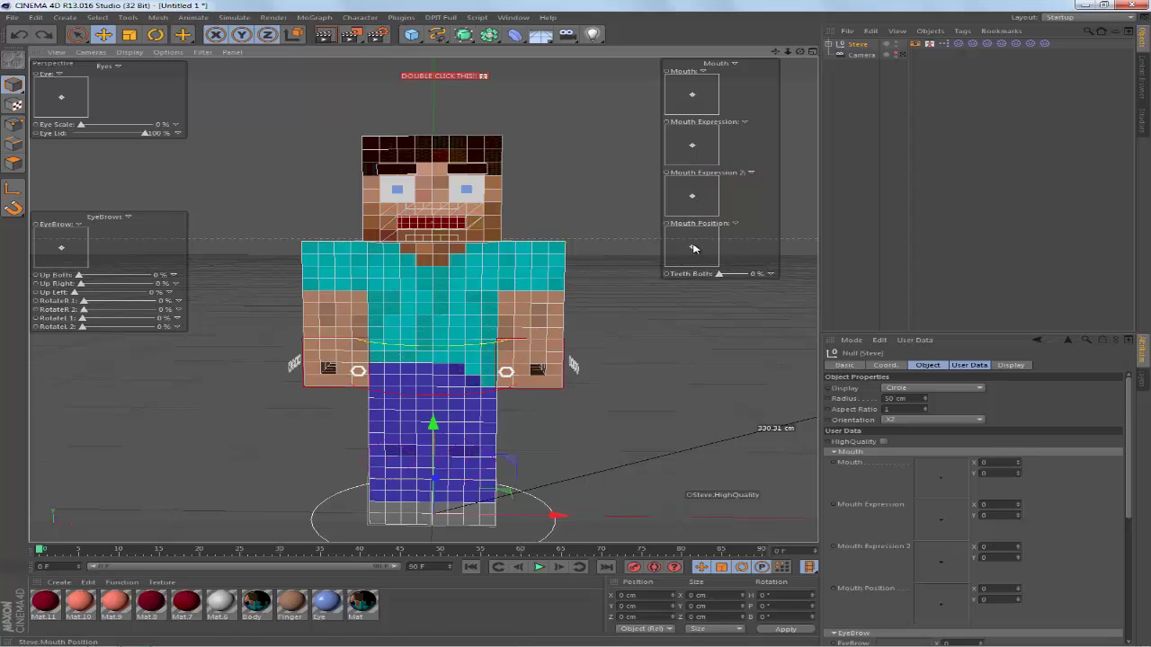
{"action": "left_click_drag", "start_coordinate": [692, 250], "coordinate": [693, 281]}
{"action": "key", "text": "ctrl+z"}
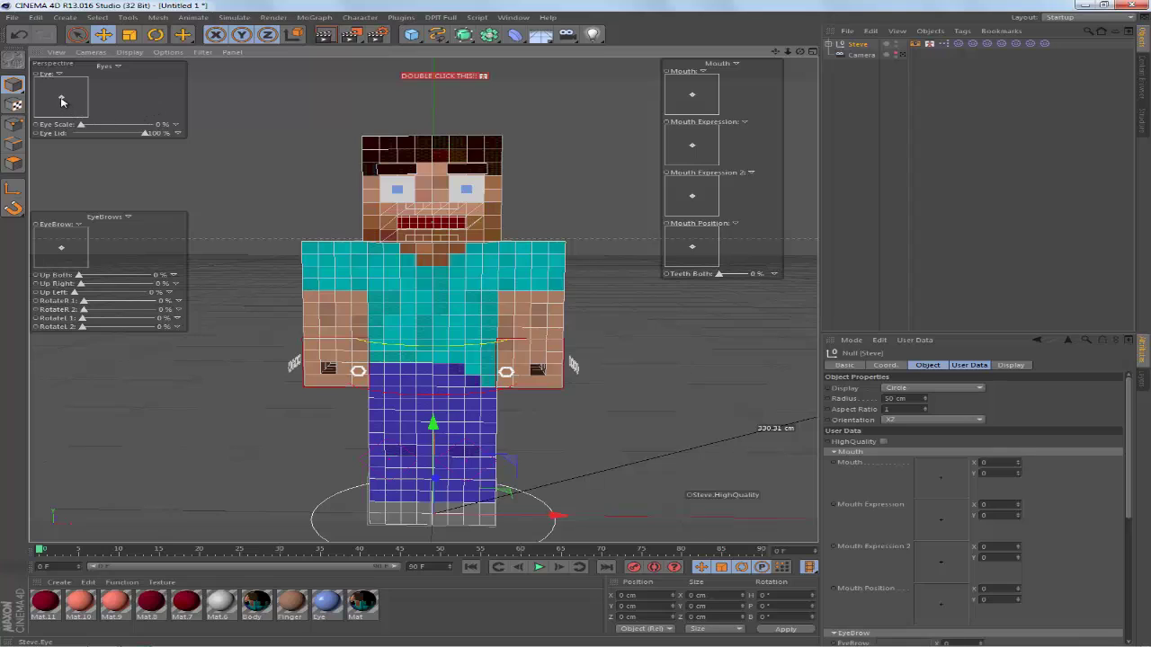
{"action": "left_click_drag", "start_coordinate": [62, 100], "coordinate": [75, 78]}
{"action": "mouse_move", "coordinate": [81, 125]}
{"action": "left_mouse_down"}
{"action": "mouse_move", "coordinate": [102, 128]}
{"action": "mouse_move", "coordinate": [67, 131]}
{"action": "left_mouse_up"}
{"action": "mouse_move", "coordinate": [137, 137]}
{"action": "left_mouse_down"}
{"action": "mouse_move", "coordinate": [72, 135]}
{"action": "mouse_move", "coordinate": [155, 137]}
{"action": "left_mouse_up"}
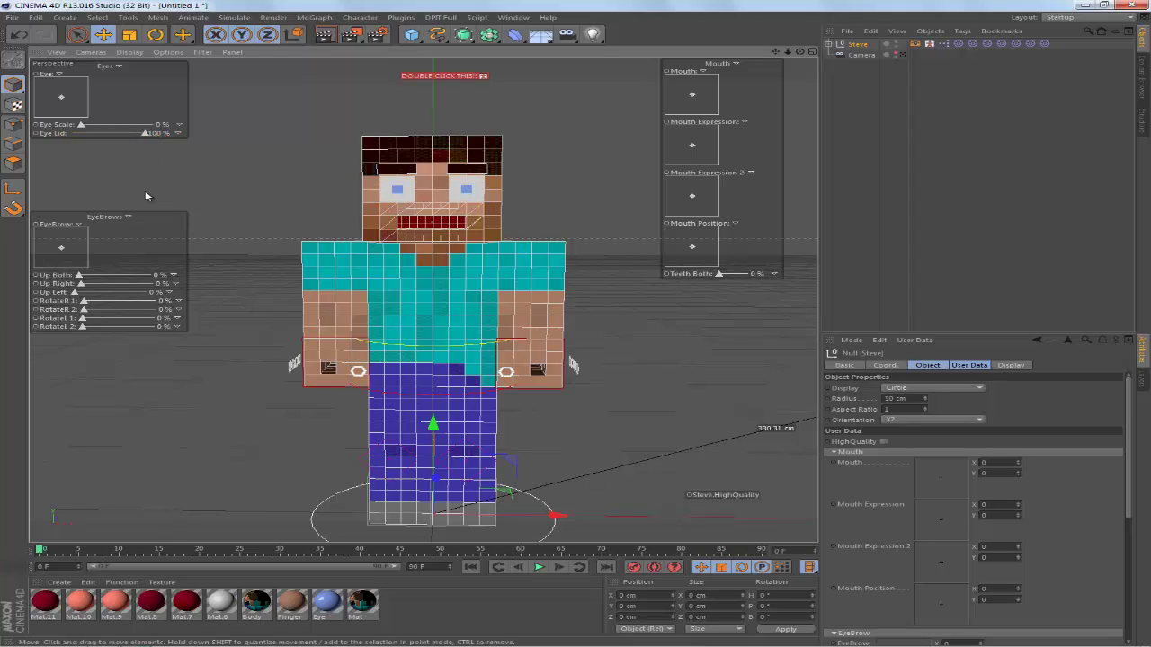
{"action": "mouse_move", "coordinate": [62, 250]}
{"action": "left_mouse_down"}
{"action": "mouse_move", "coordinate": [96, 242]}
{"action": "mouse_move", "coordinate": [81, 241]}
{"action": "left_mouse_up"}
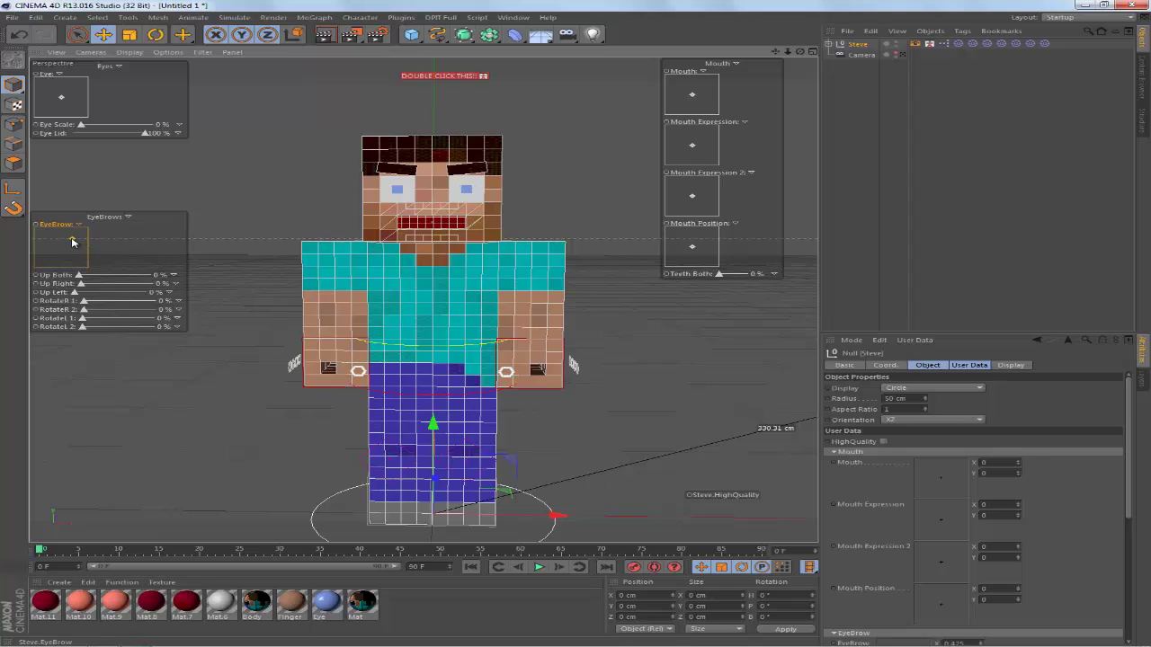
{"action": "key", "text": "ctrl+z"}
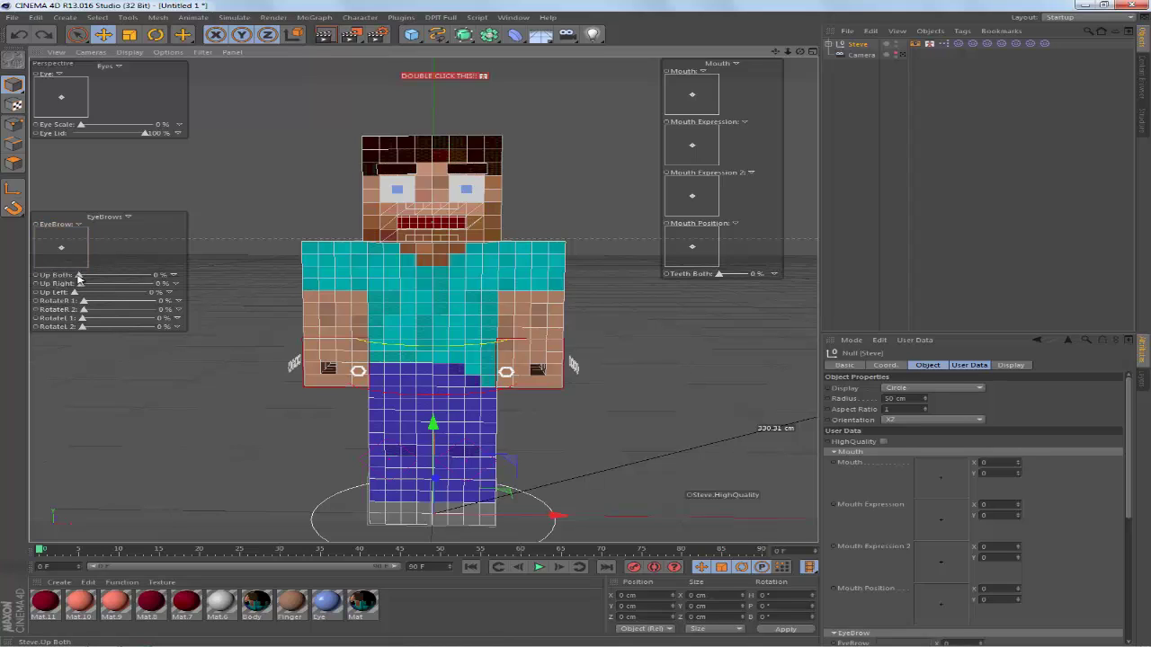
{"action": "left_click_drag", "start_coordinate": [77, 278], "coordinate": [99, 275]}
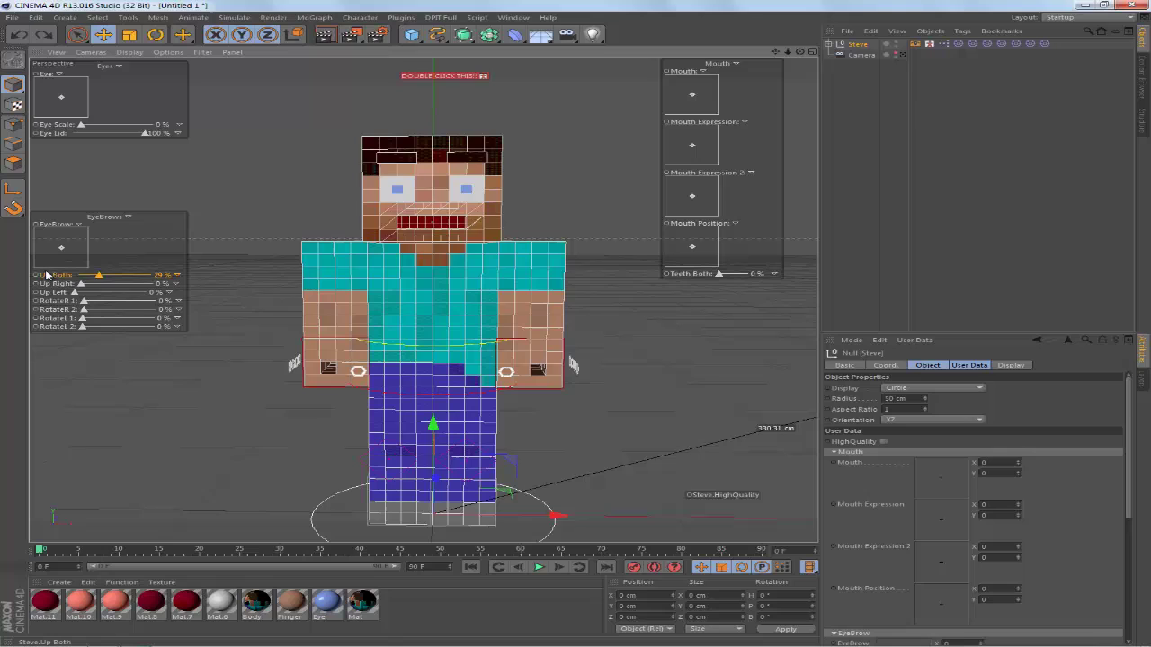
{"action": "key", "text": "ctrl+z"}
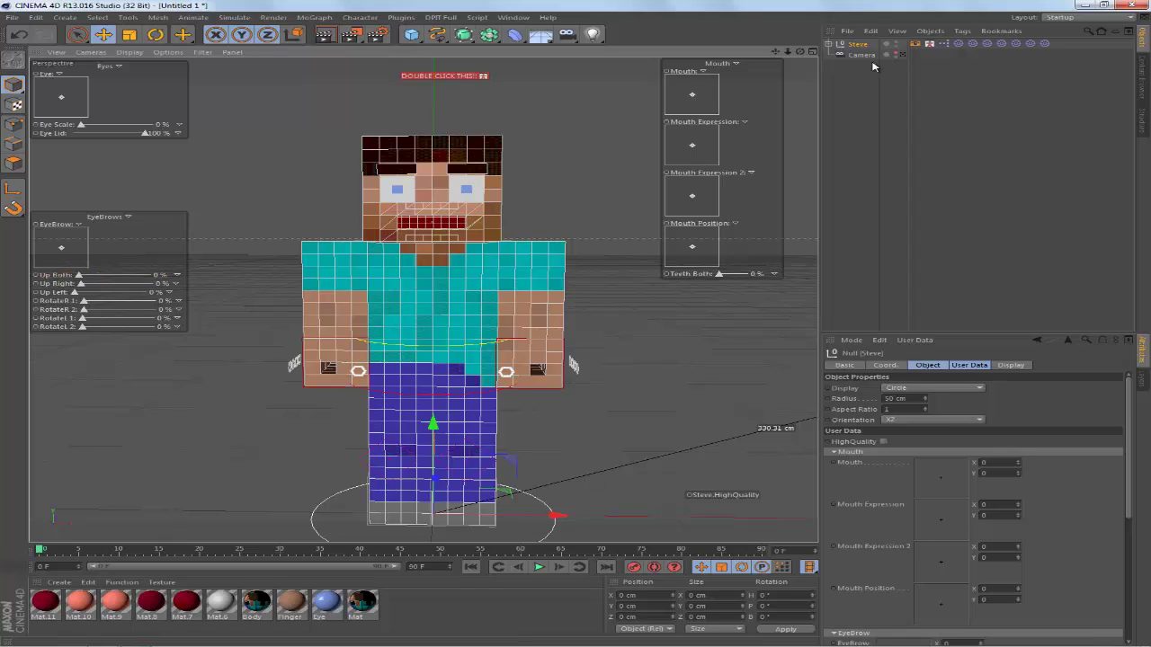
- Expand Steve and switch on its Walk object to enable auto-walk
{"action": "left_click", "coordinate": [828, 45]}
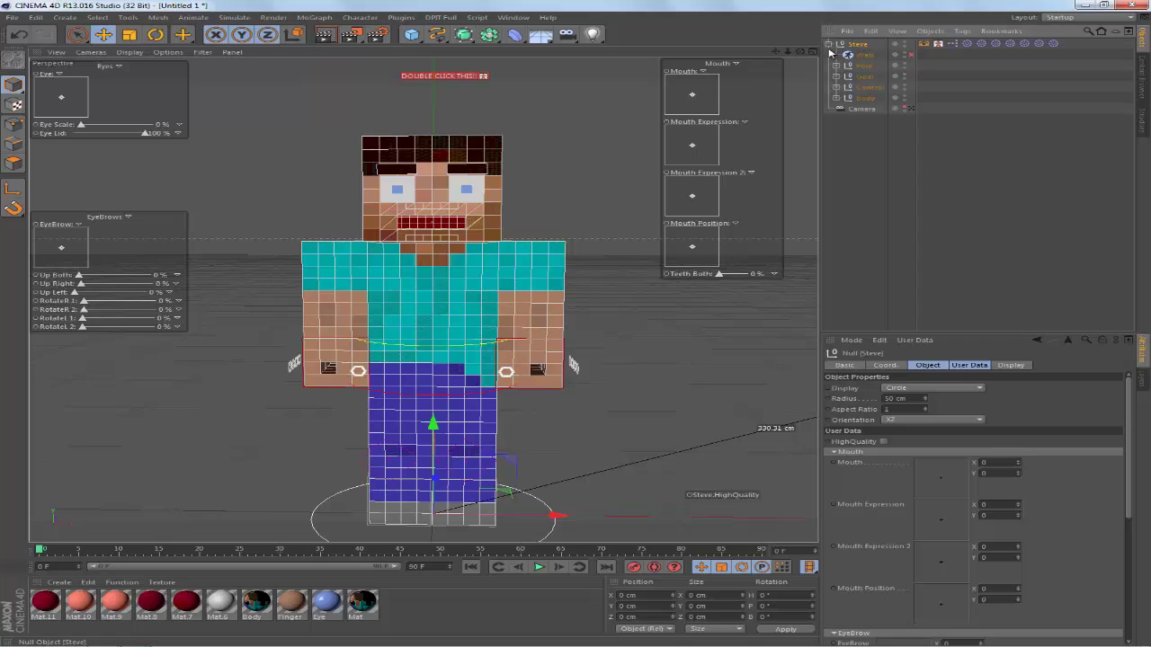
{"action": "left_click", "coordinate": [884, 153]}
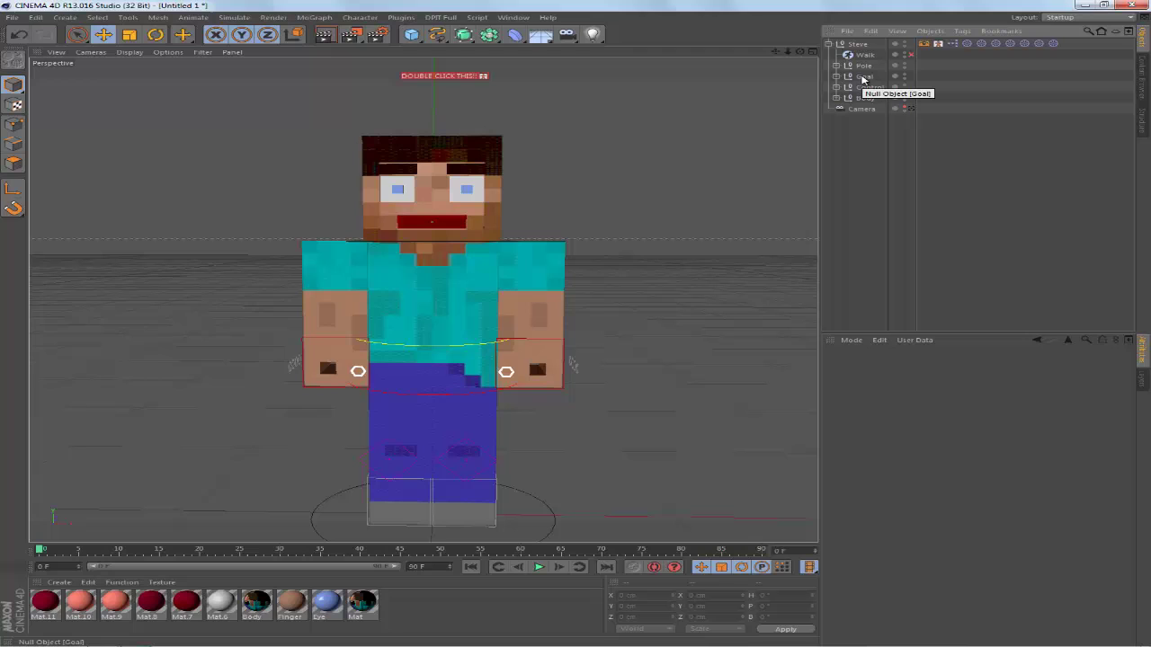
{"action": "left_click", "coordinate": [866, 55]}
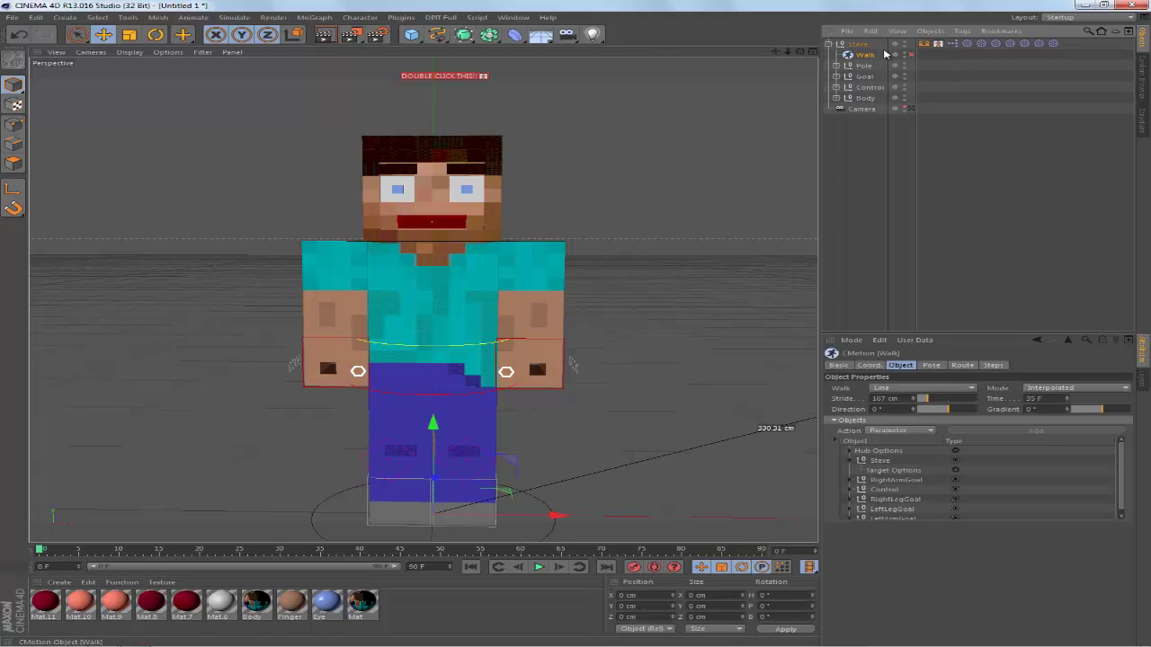
{"action": "left_click", "coordinate": [910, 55]}
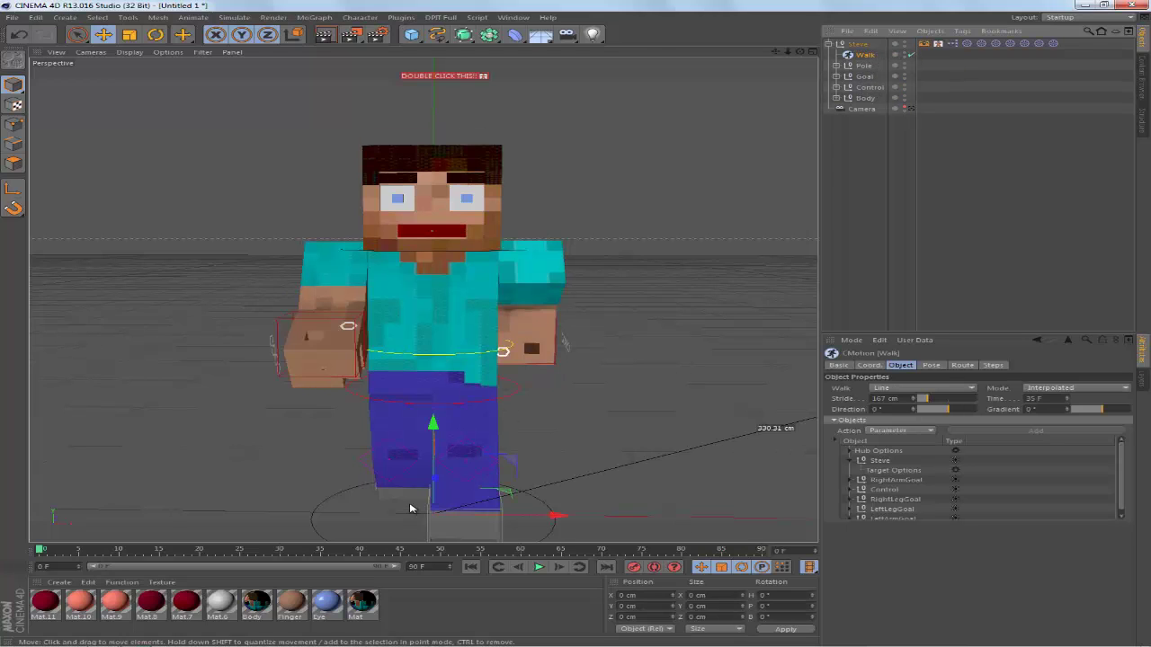
- Play the walk, stop it, rewind to frame 0 and turn the Walk object off
{"action": "left_click", "coordinate": [538, 567]}
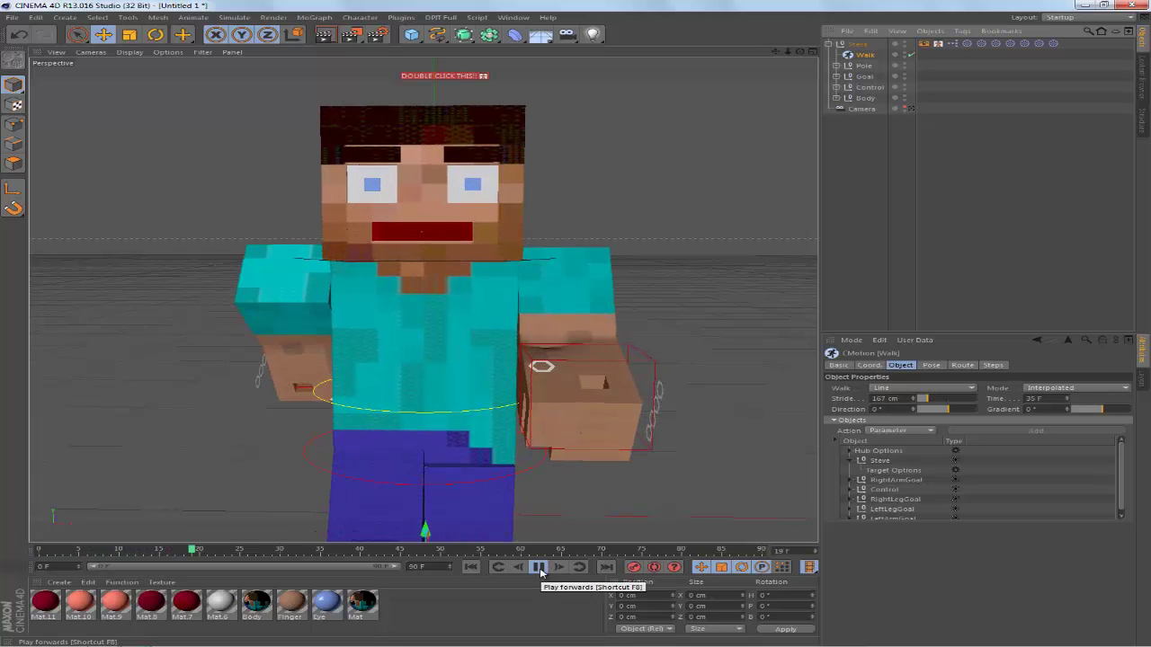
{"action": "left_click", "coordinate": [541, 568]}
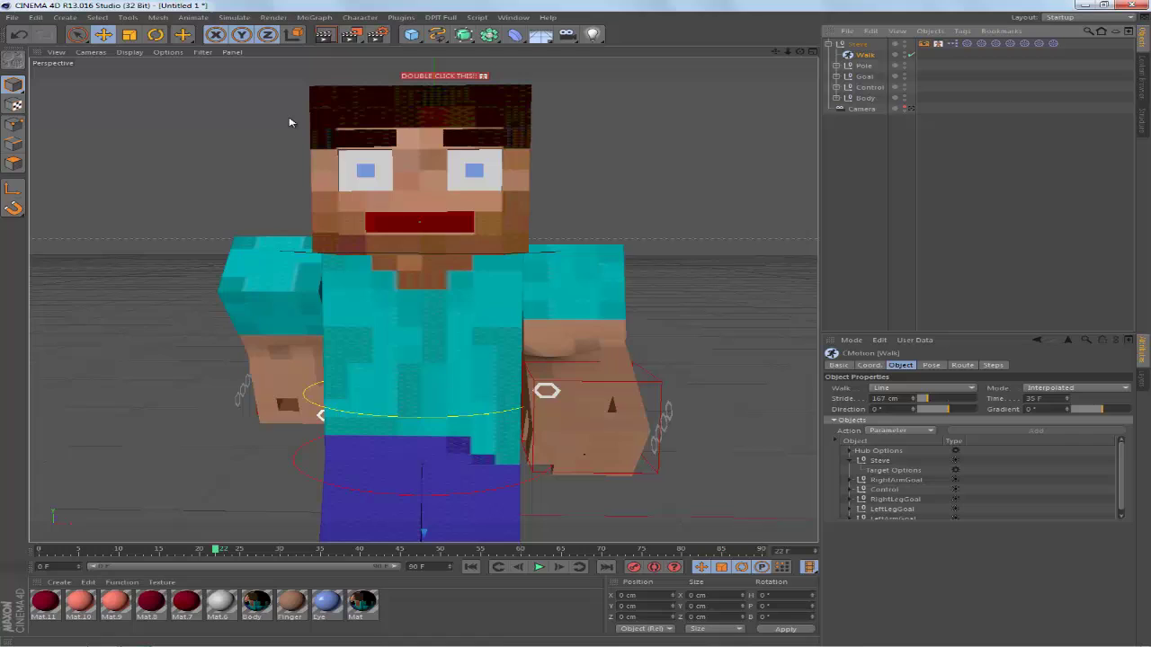
{"action": "left_click_drag", "start_coordinate": [215, 547], "coordinate": [15, 542]}
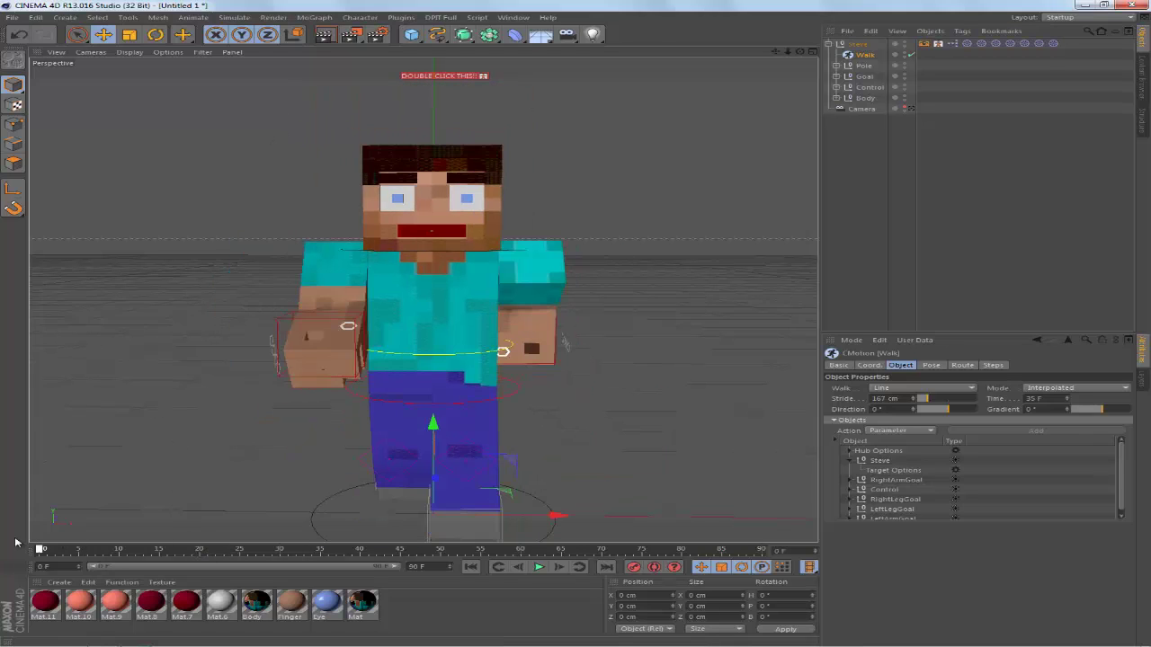
{"action": "left_click", "coordinate": [911, 56]}
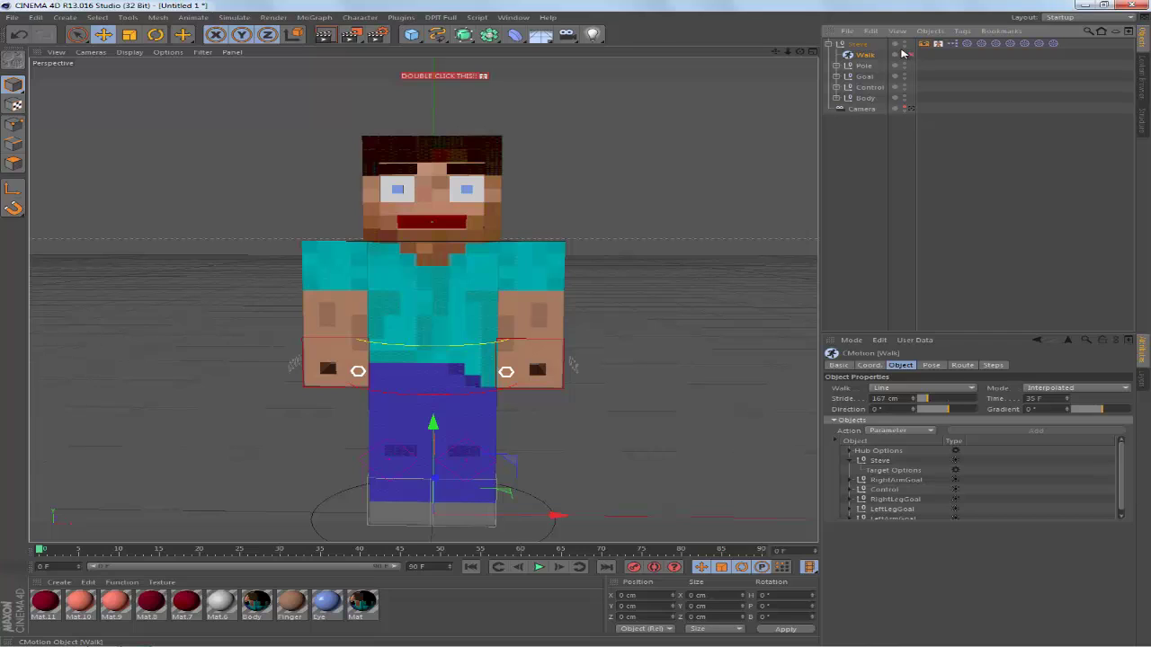
- Expand the Goal null and select RightArmGoal and LeftArmGoal
{"action": "left_click", "coordinate": [837, 76]}
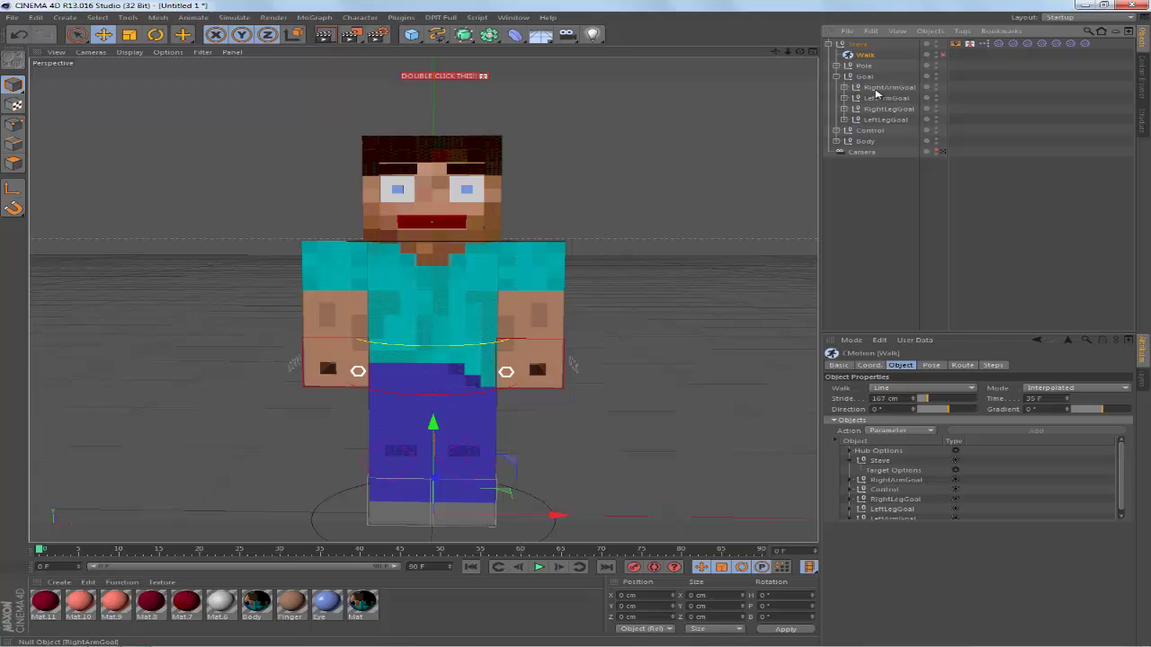
{"action": "left_click", "coordinate": [881, 88]}
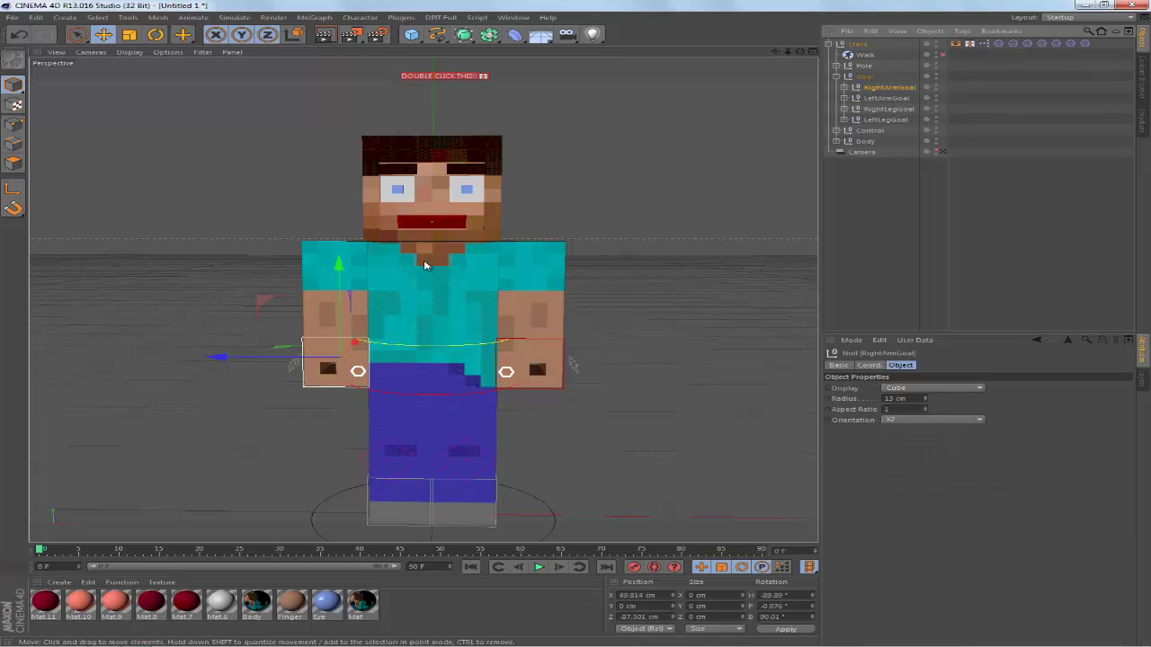
{"action": "left_click", "coordinate": [886, 98]}
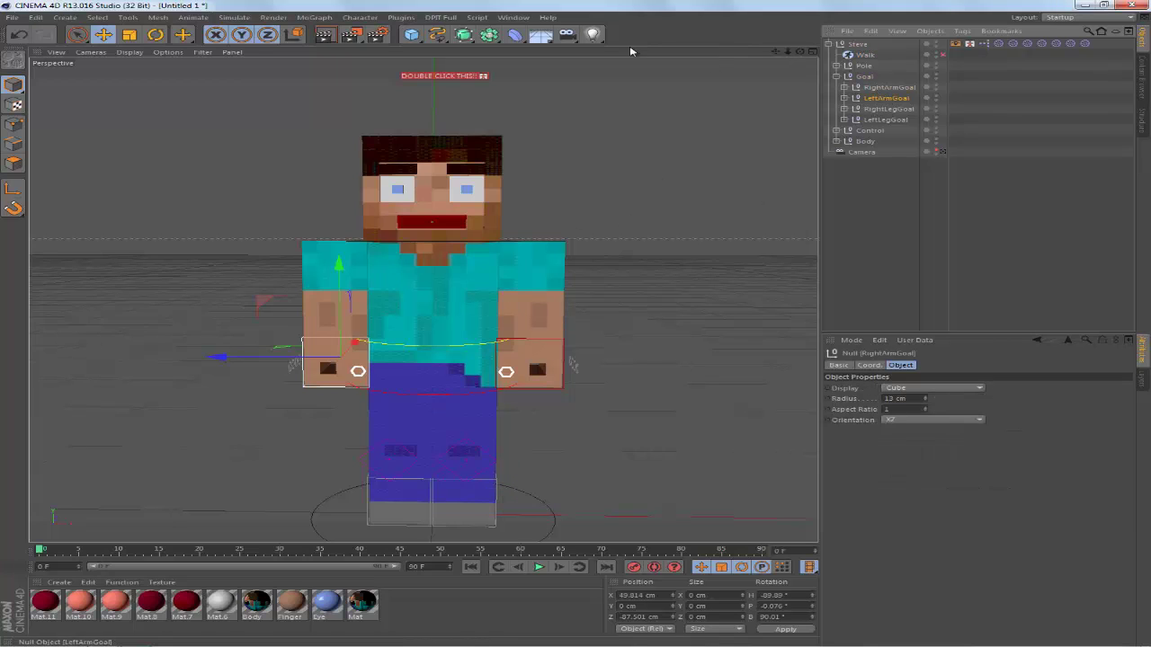
- Set the viewport to look through the scene's Camera object
{"action": "left_click", "coordinate": [91, 51]}
{"action": "mouse_move", "coordinate": [171, 79]}
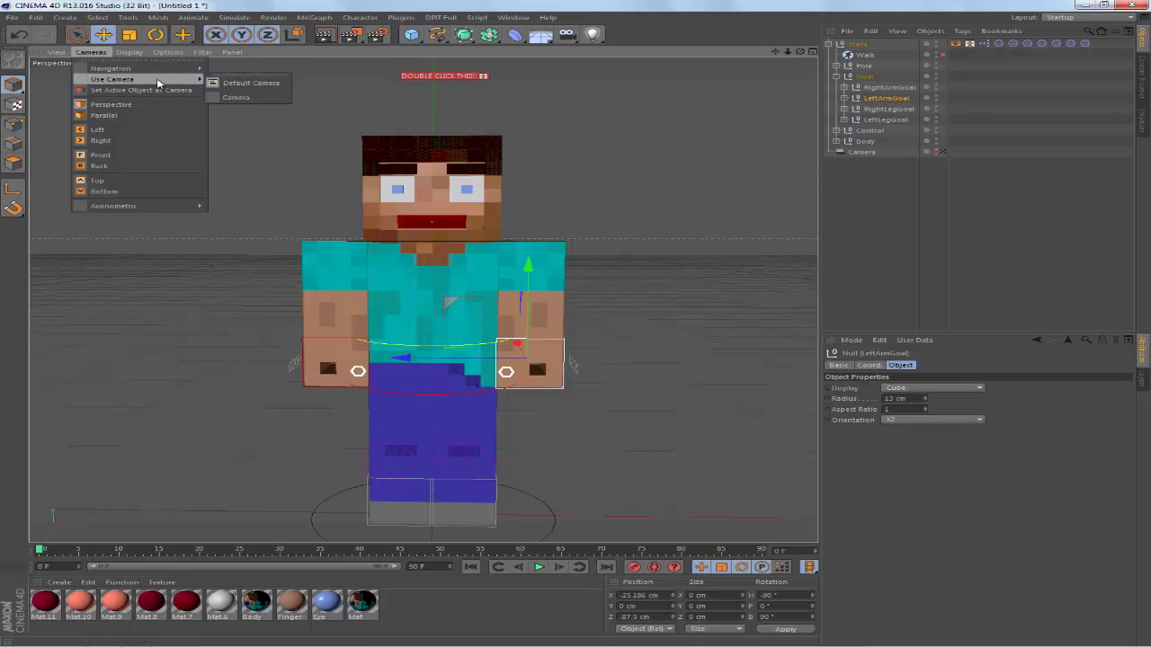
{"action": "left_click", "coordinate": [236, 97]}
- Rotate LeftArmGoal about 30° and LeftLegGoal about 31°, then undo the leg turn and deselect
{"action": "key", "text": "r"}
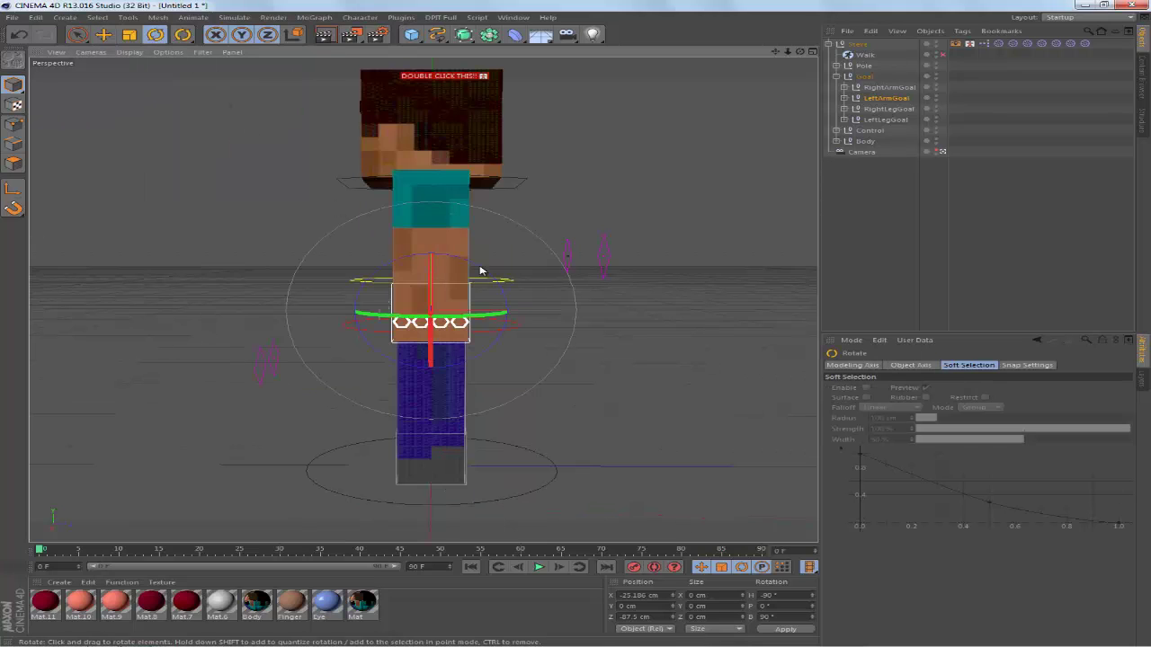
{"action": "mouse_move", "coordinate": [489, 275]}
{"action": "left_mouse_down"}
{"action": "mouse_move", "coordinate": [504, 298]}
{"action": "mouse_move", "coordinate": [468, 262]}
{"action": "mouse_move", "coordinate": [415, 260]}
{"action": "mouse_move", "coordinate": [454, 265]}
{"action": "mouse_move", "coordinate": [472, 287]}
{"action": "left_mouse_up"}
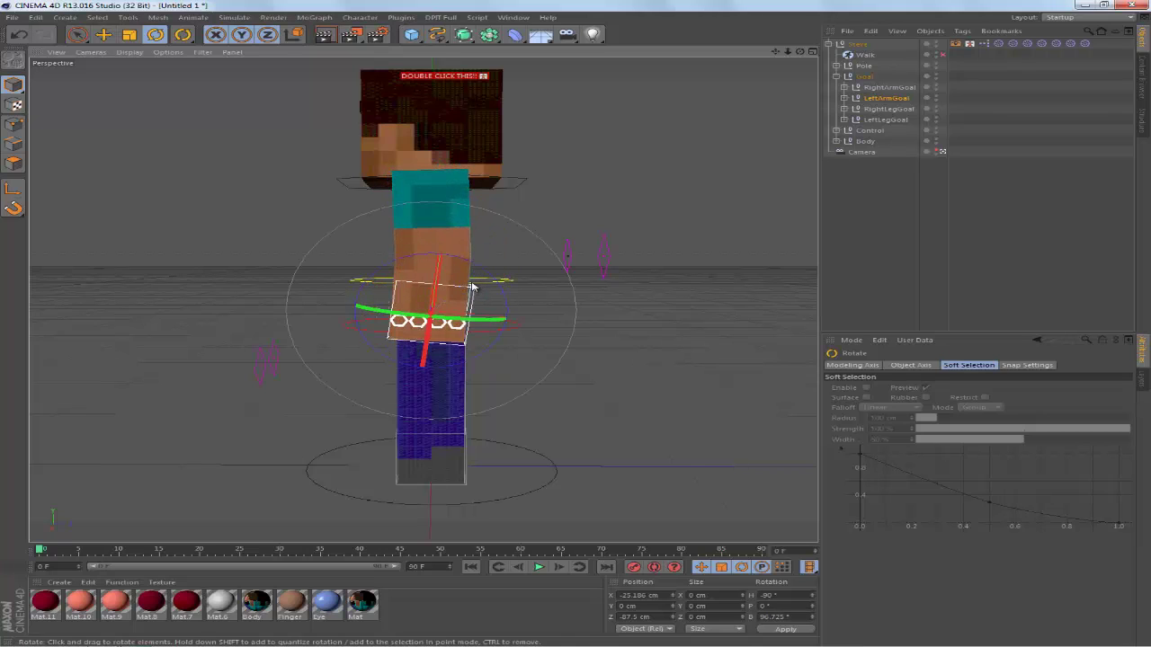
{"action": "left_click", "coordinate": [886, 119]}
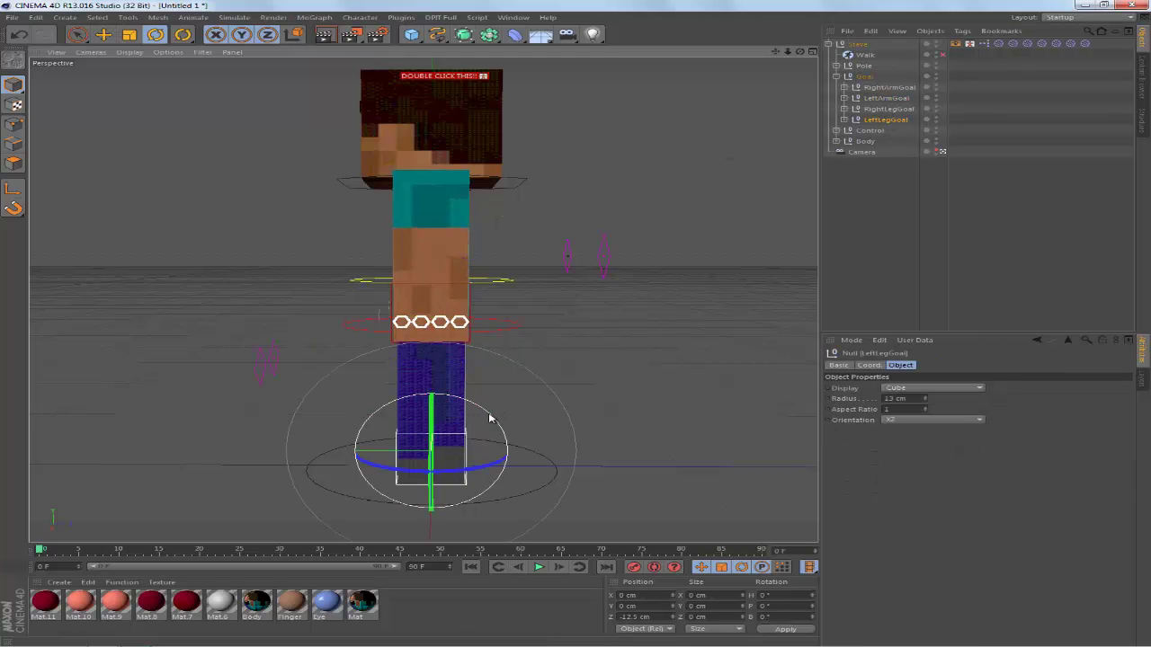
{"action": "left_click_drag", "start_coordinate": [491, 419], "coordinate": [471, 399]}
{"action": "key", "text": "ctrl+z"}
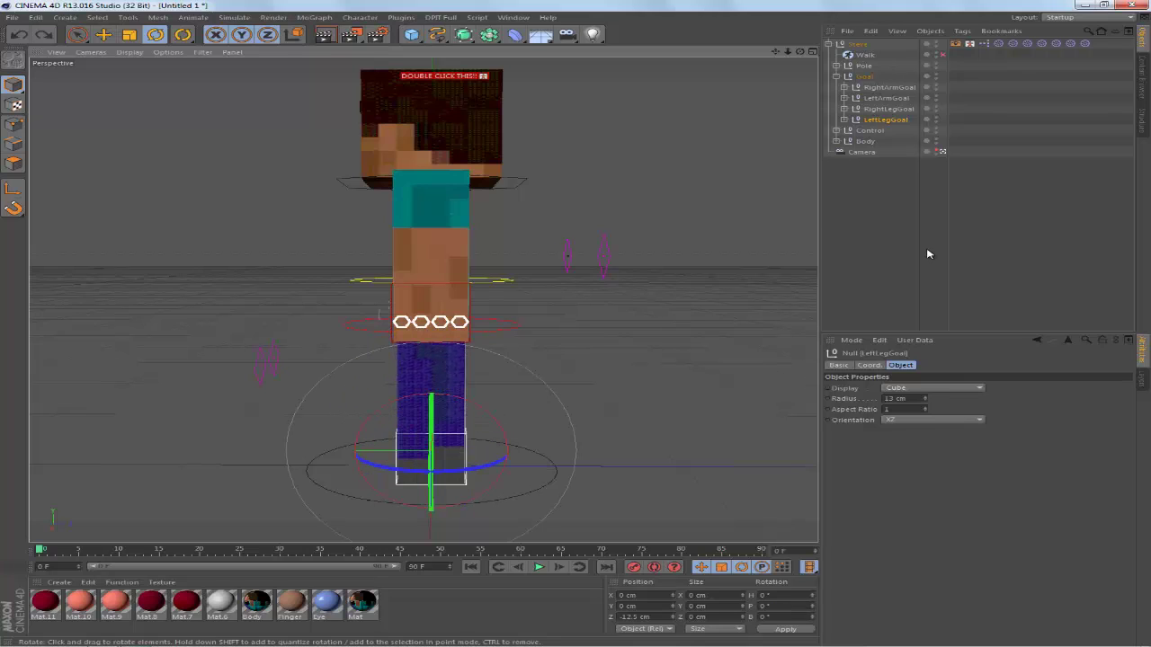
{"action": "left_click", "coordinate": [866, 247]}
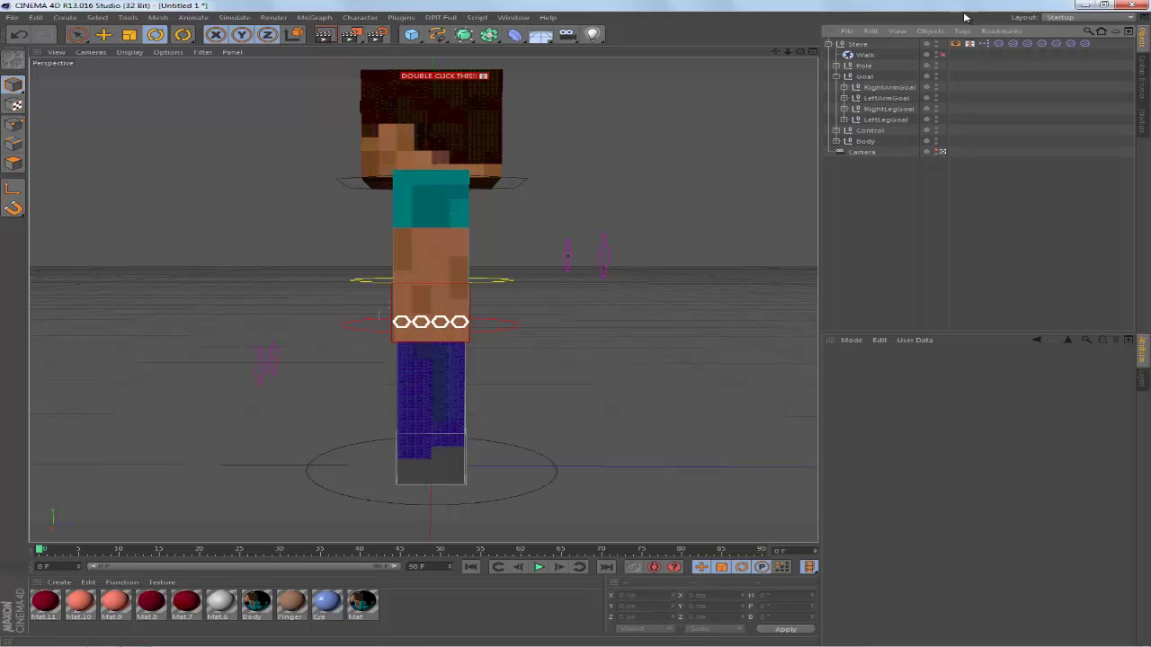
- Switch the viewport from the scene Camera back to the default front-view editor camera
{"action": "left_click", "coordinate": [99, 53]}
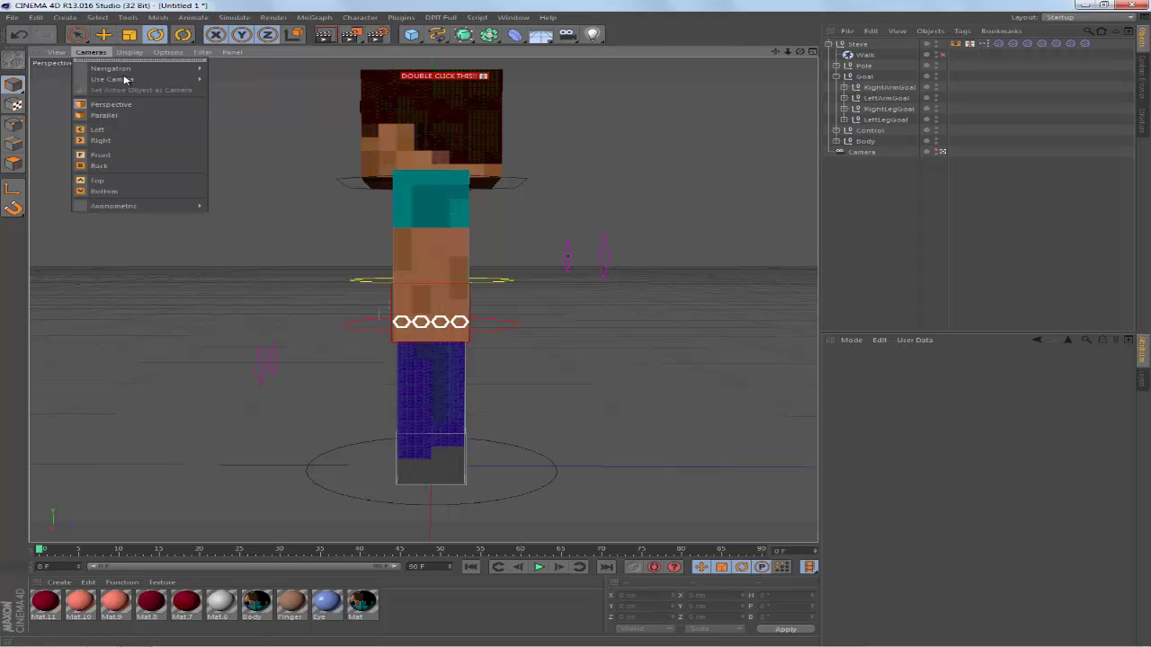
{"action": "left_click", "coordinate": [216, 88]}
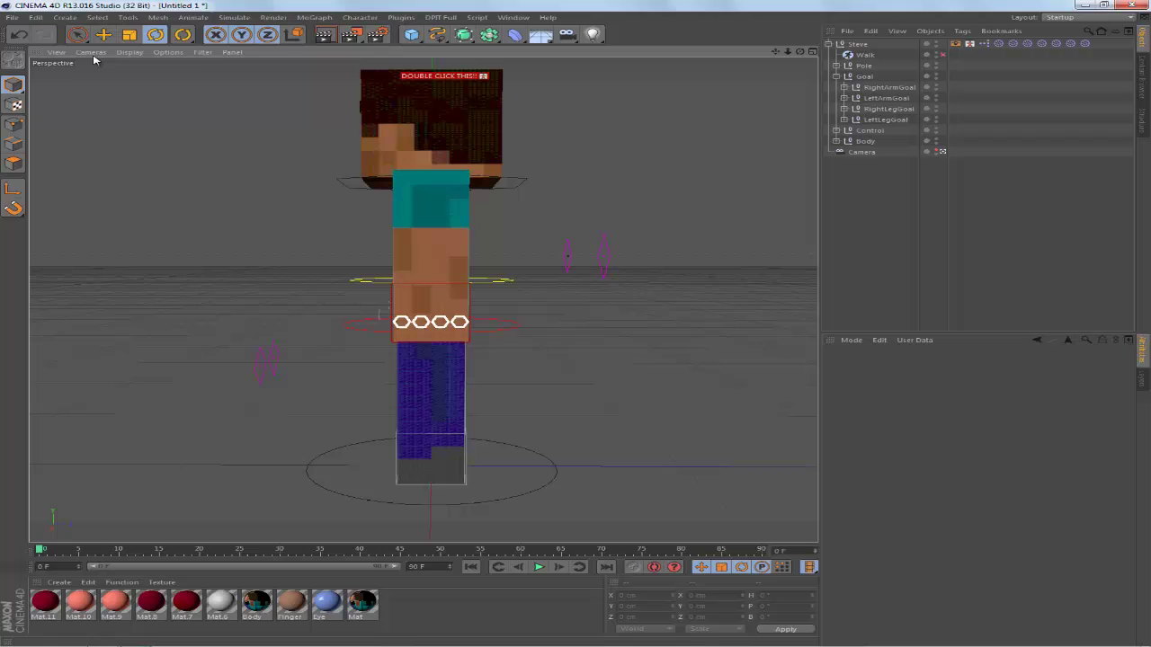
{"action": "left_click", "coordinate": [91, 52]}
{"action": "mouse_move", "coordinate": [121, 83]}
{"action": "left_click", "coordinate": [241, 83]}
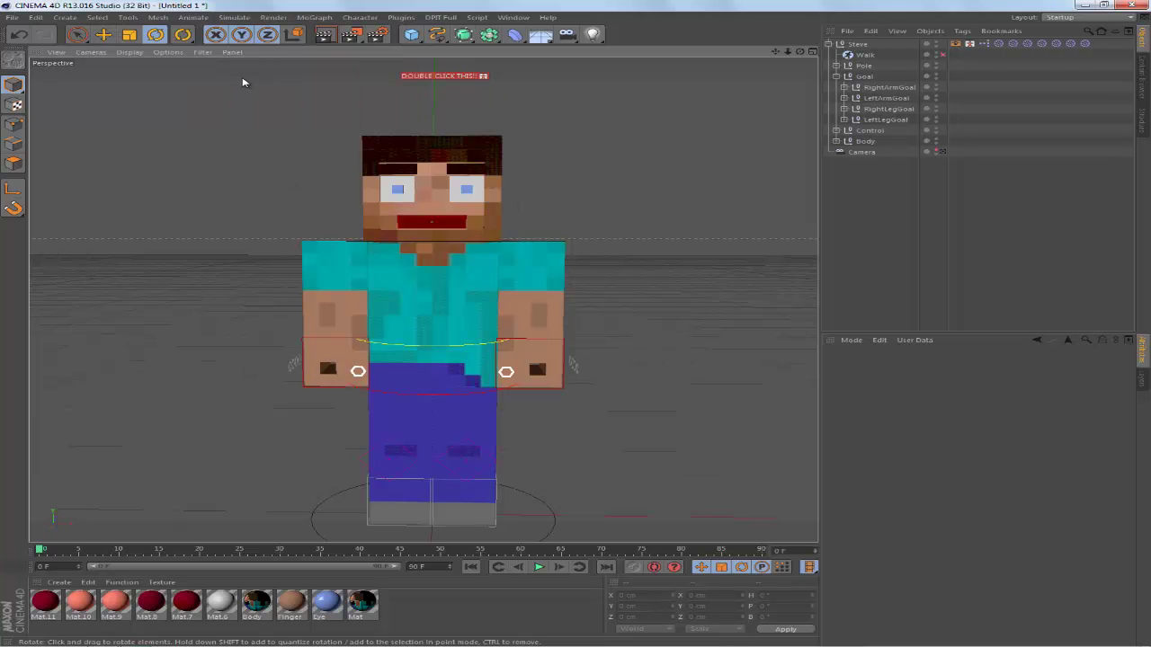